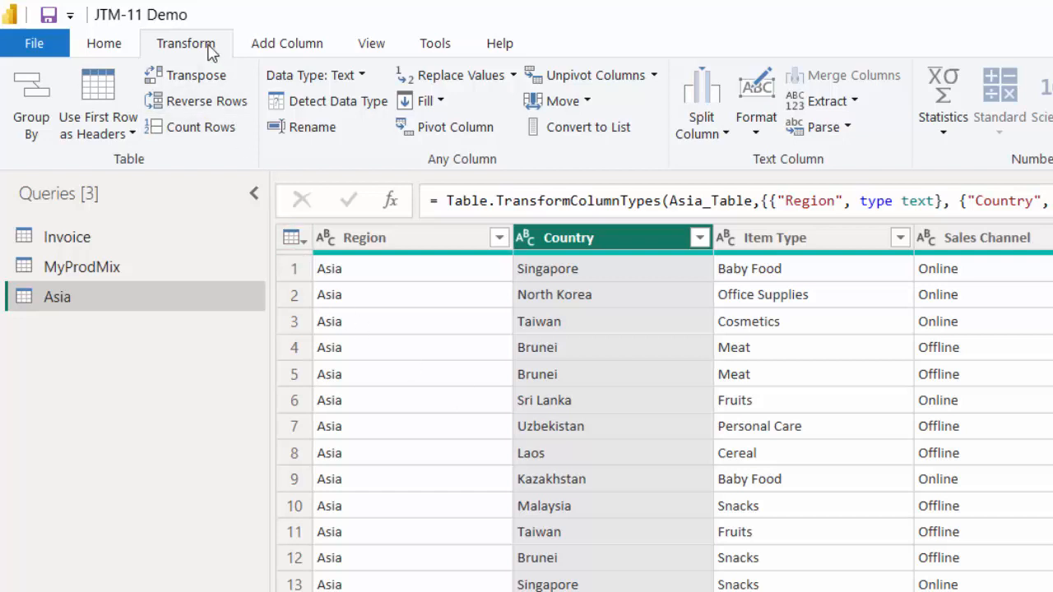
Step: Start a Group By on the Country column of the Asia query with the new column named Total Profit
click(35, 115)
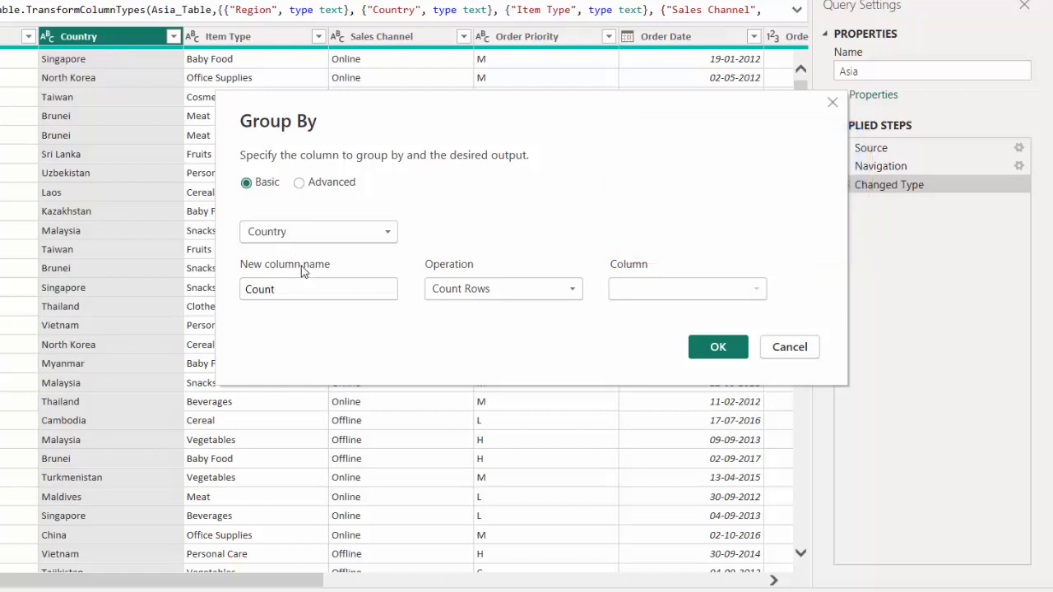
key(BackSpace)
key(BackSpace)
key(BackSpace)
key(BackSpace)
key(BackSpace)
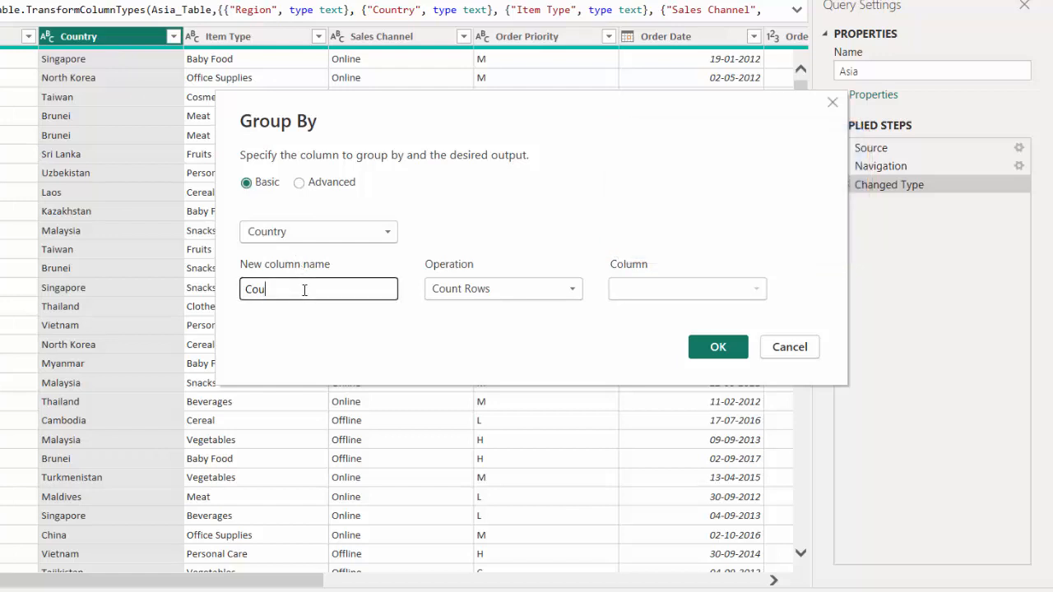
text(Total Profit)
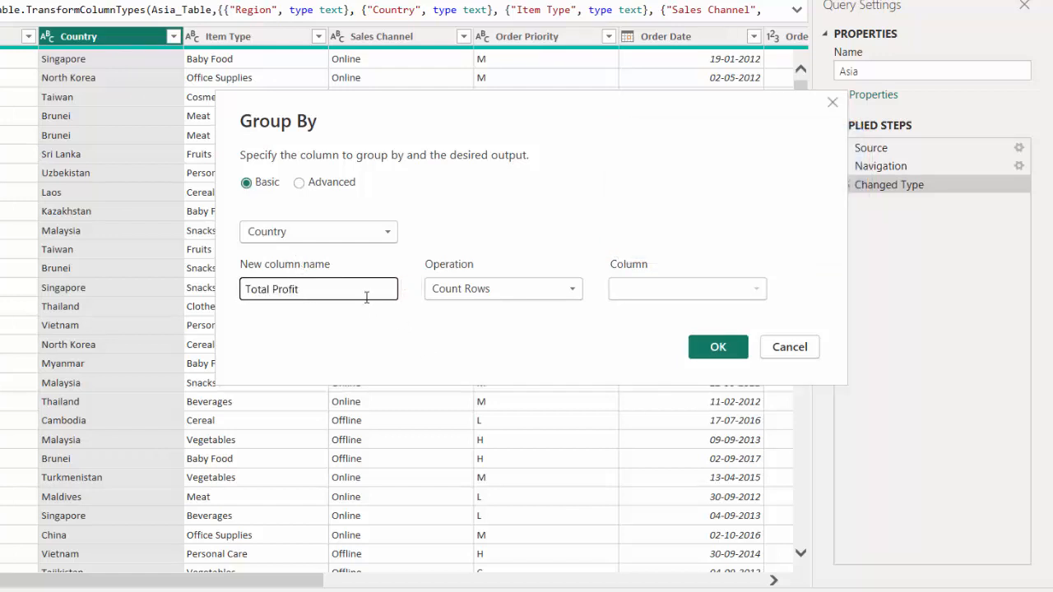
Step: Set the grouping operation to Sum of the Profit column and apply the grouping
click(570, 291)
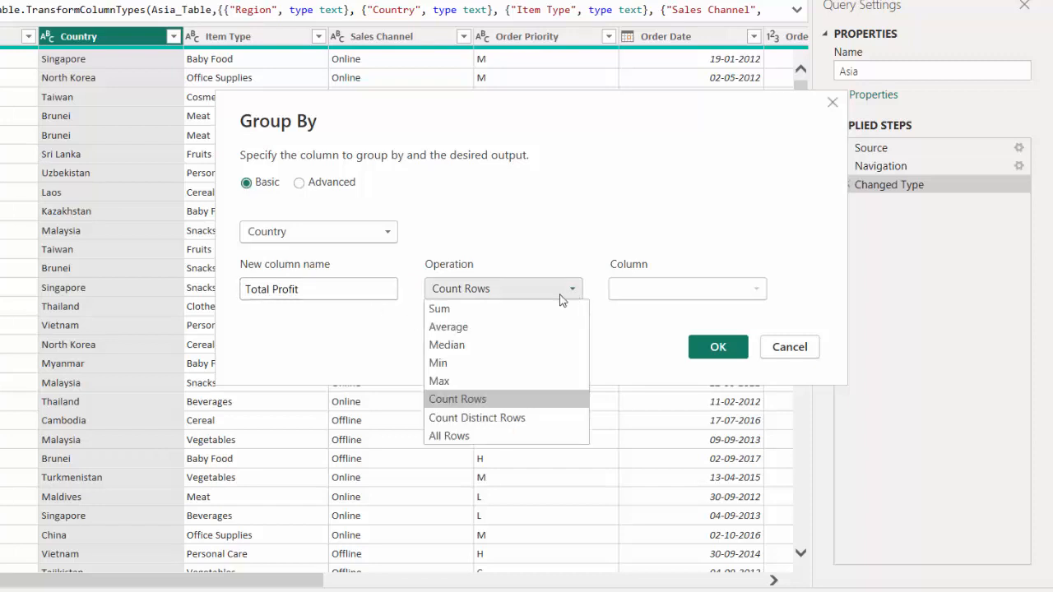
click(496, 309)
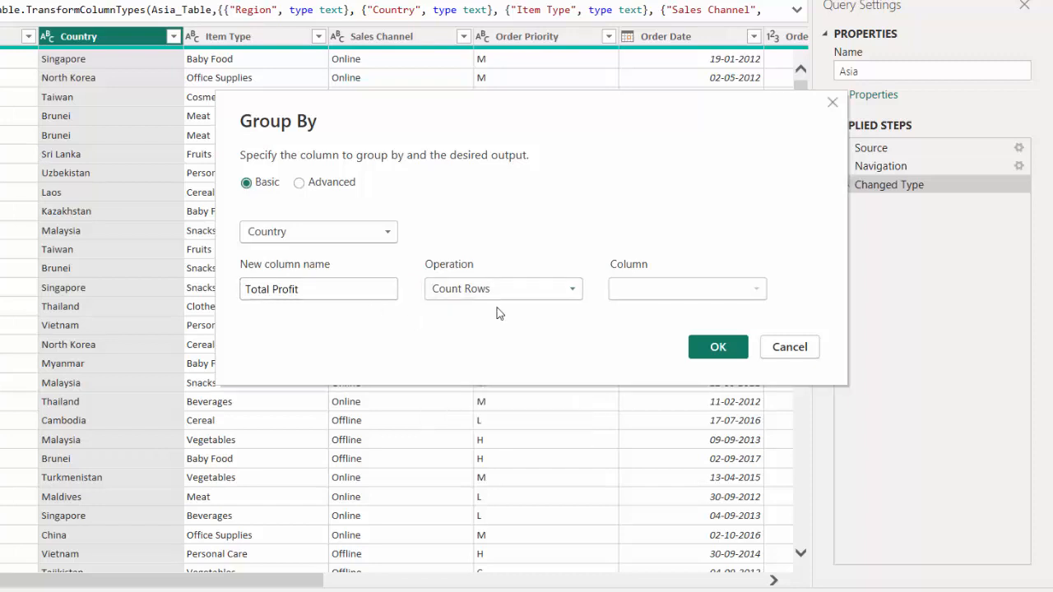
click(760, 296)
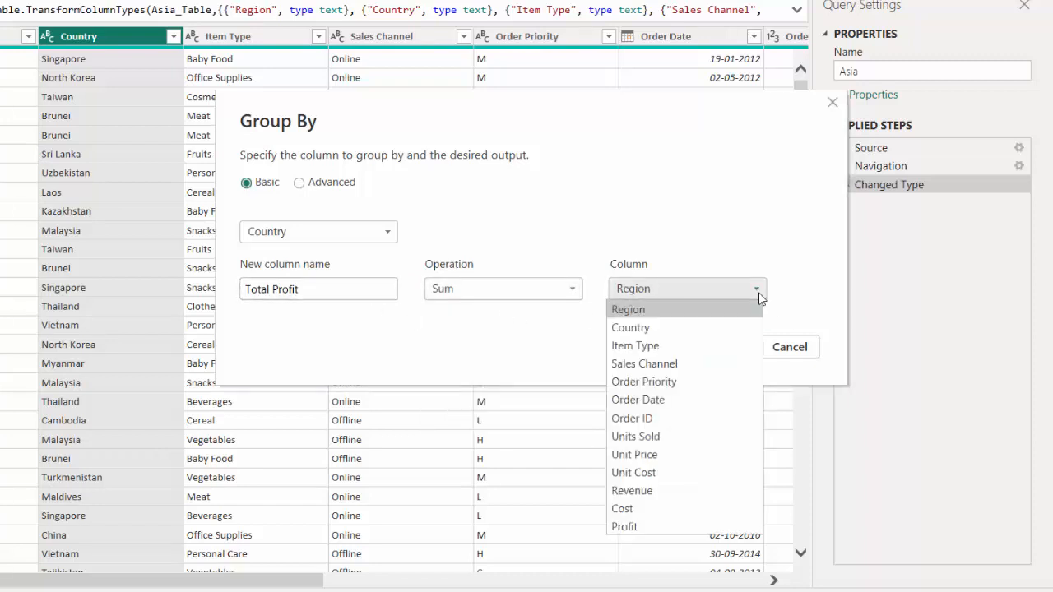
click(672, 527)
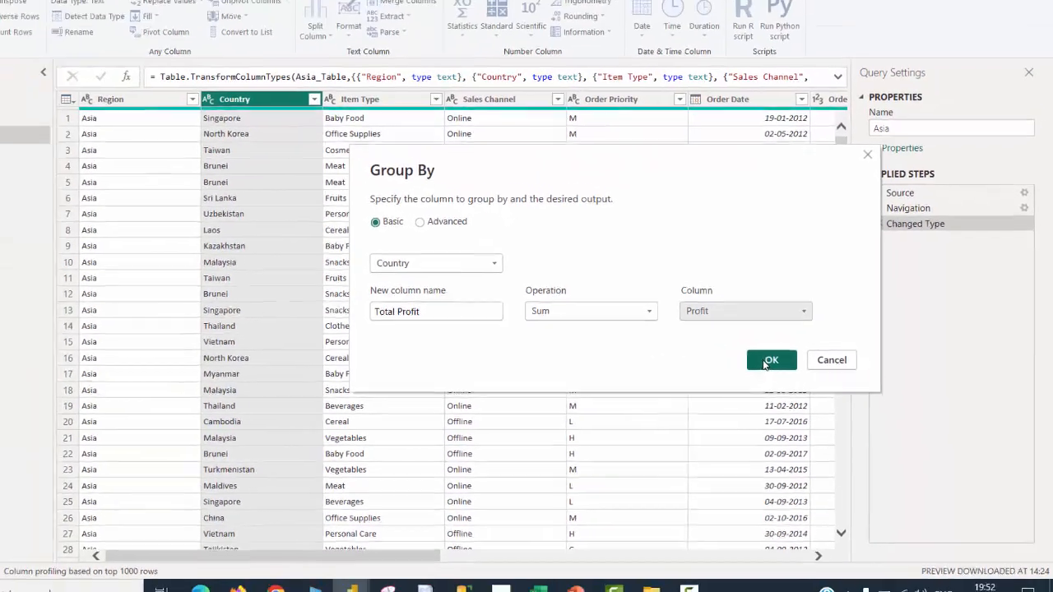
click(718, 346)
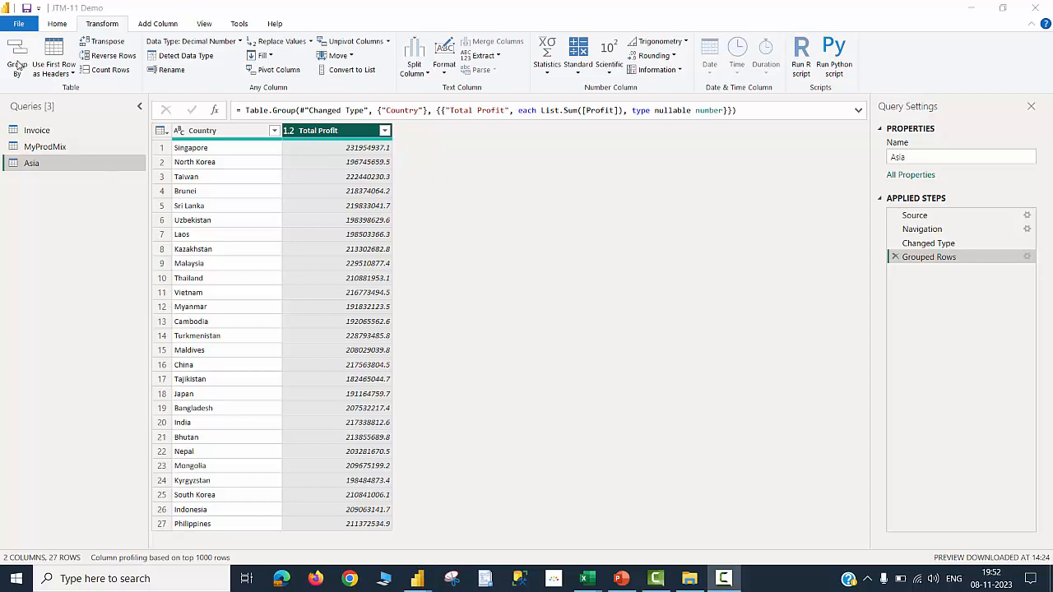
Step: Delete the Grouped Rows step from the Asia query's applied steps
click(895, 258)
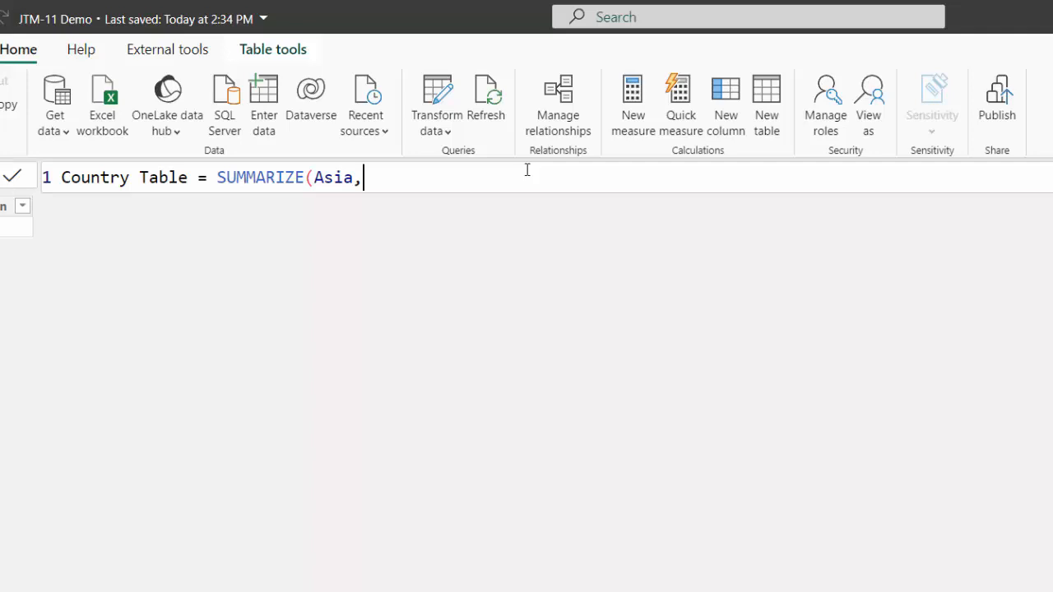
Step: Complete the Country Table SUMMARIZE formula by grouping on Asia[Country] and adding "Total Profit" as SUM(Asia[Profit])
text(AS)
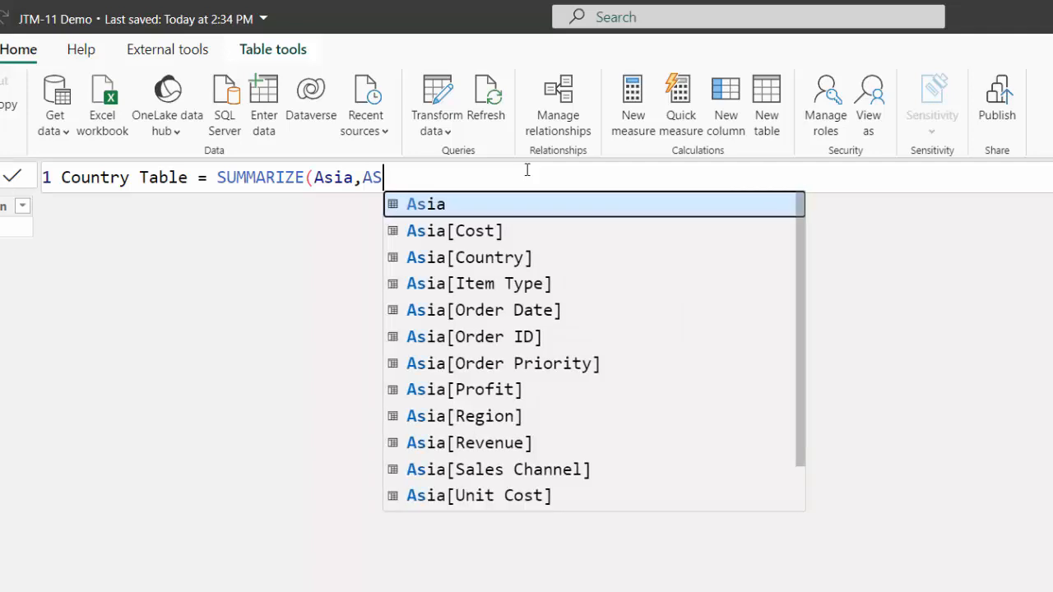
click(513, 259)
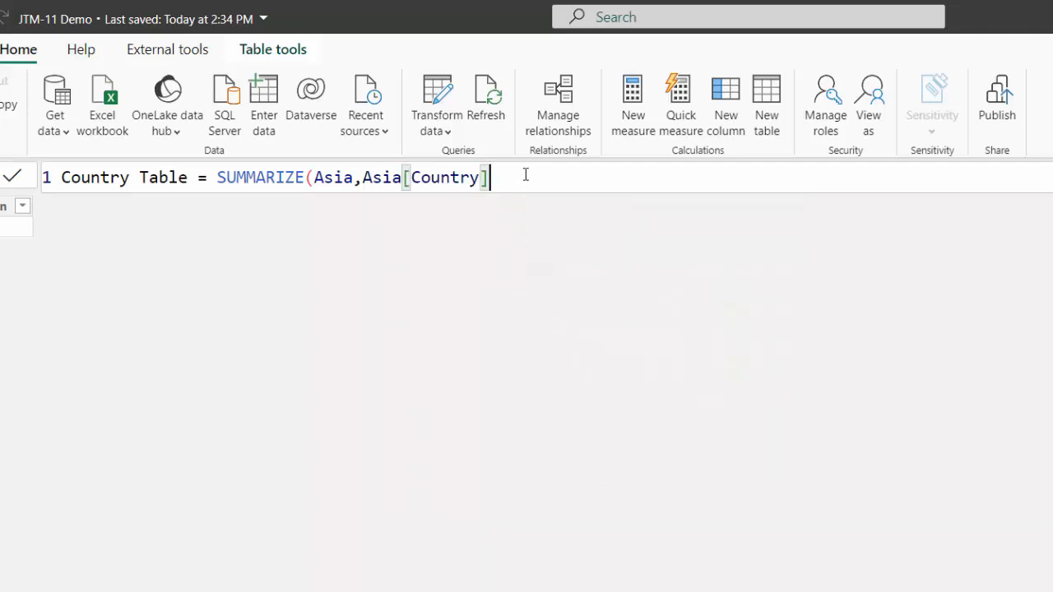
text(,)
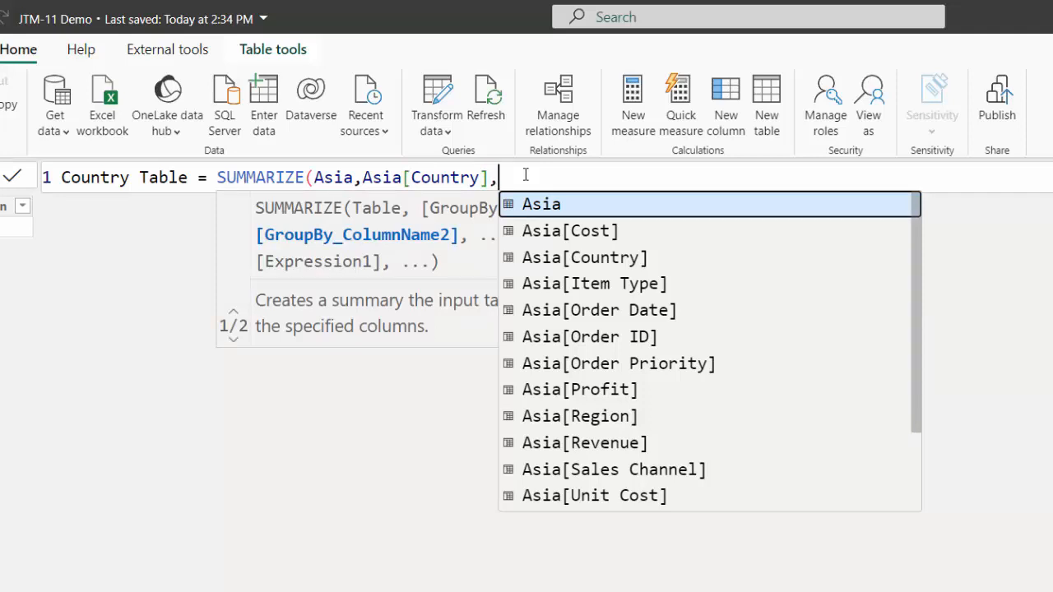
text("t0)
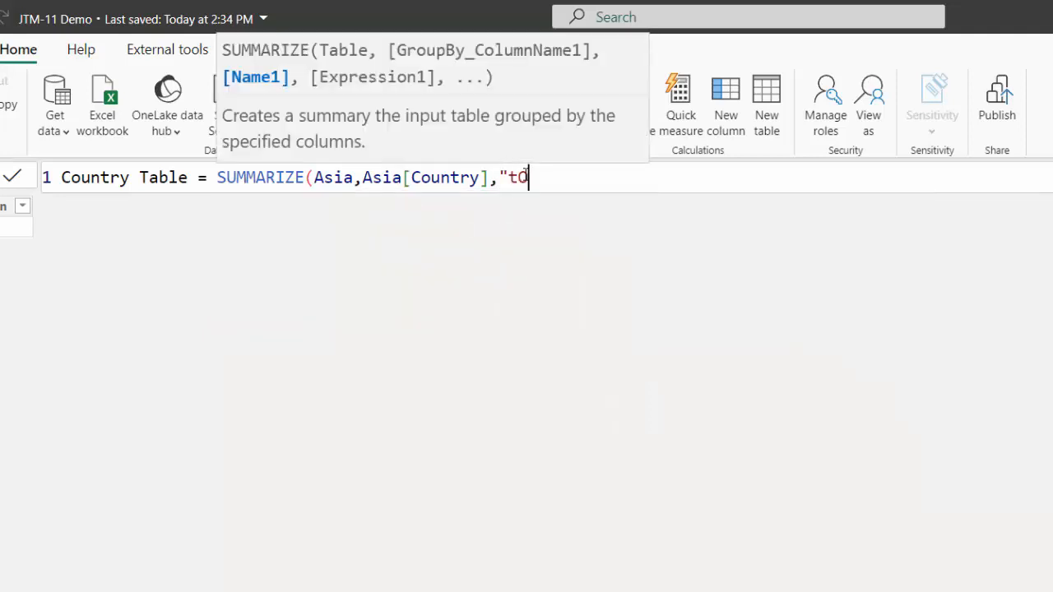
key(BackSpace)
key(BackSpace)
text(Total Profit", SUM()
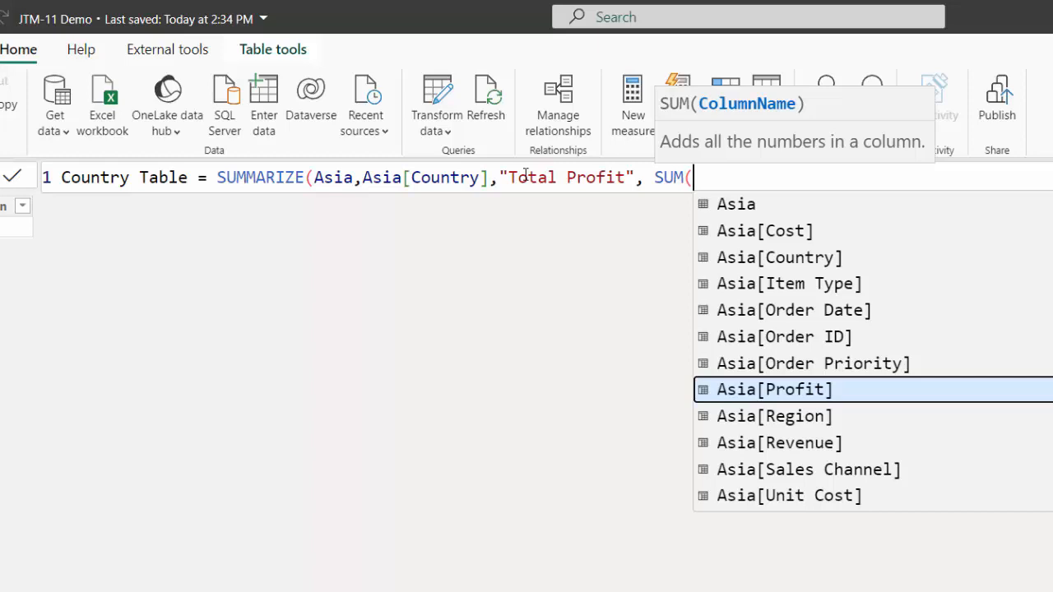
key(Tab)
text())
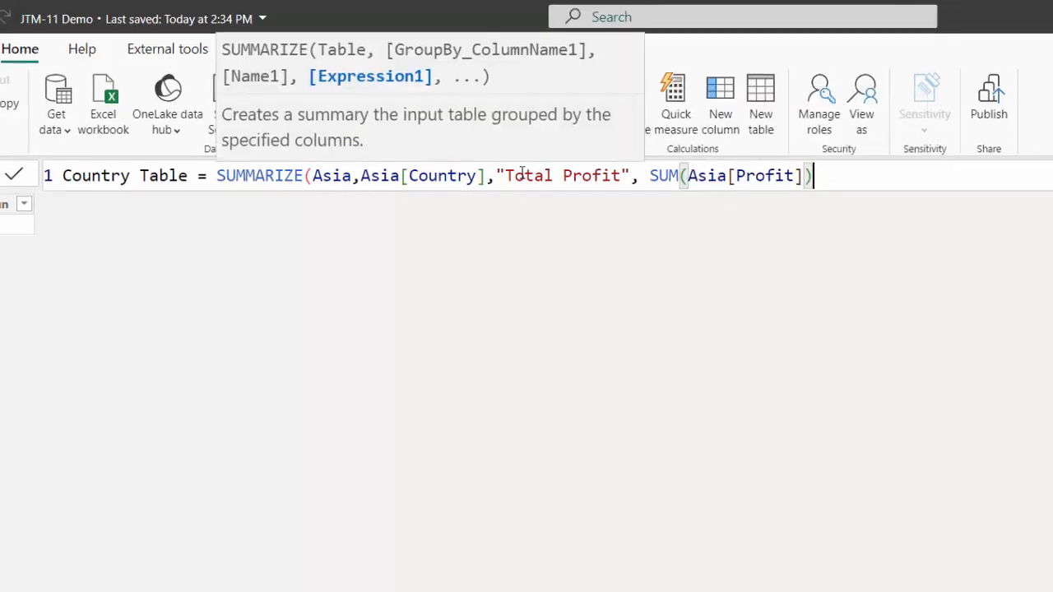
text())
key(Return)
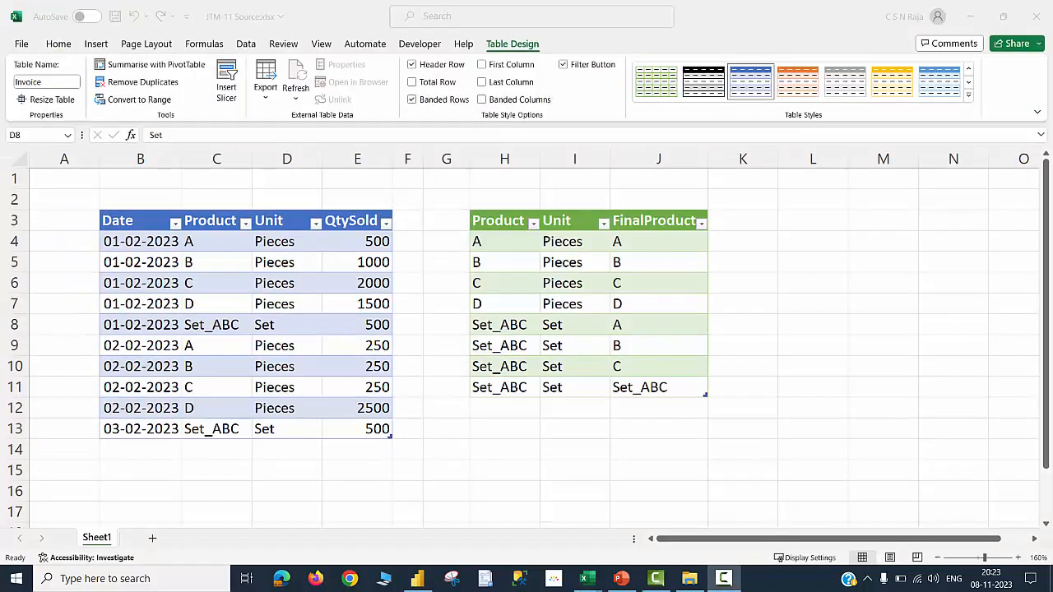
Step: Examine the Invoice and MyProdMix tables in the Excel workbook
click(210, 305)
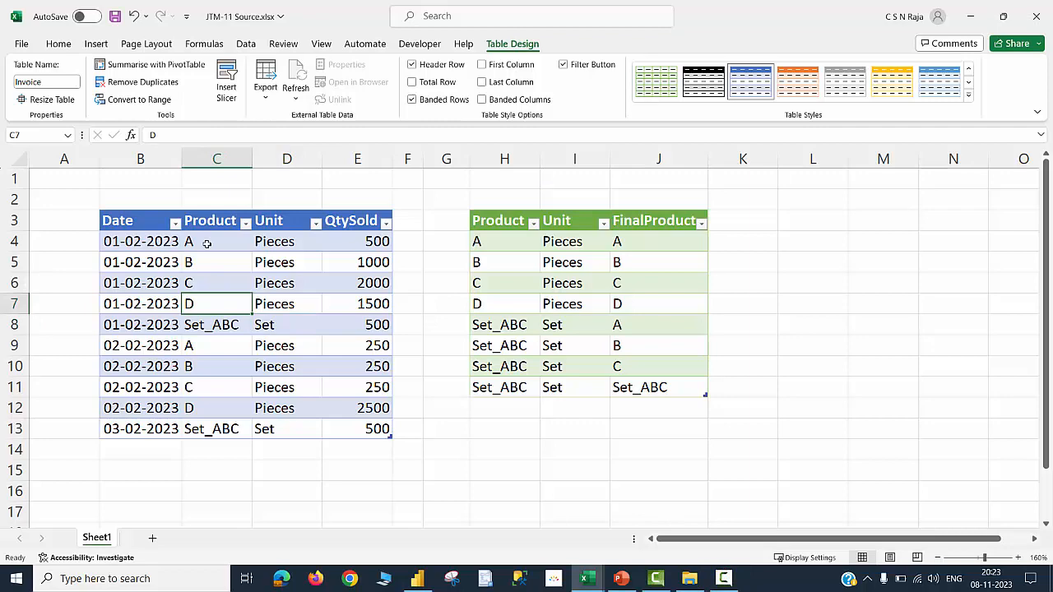
click(569, 285)
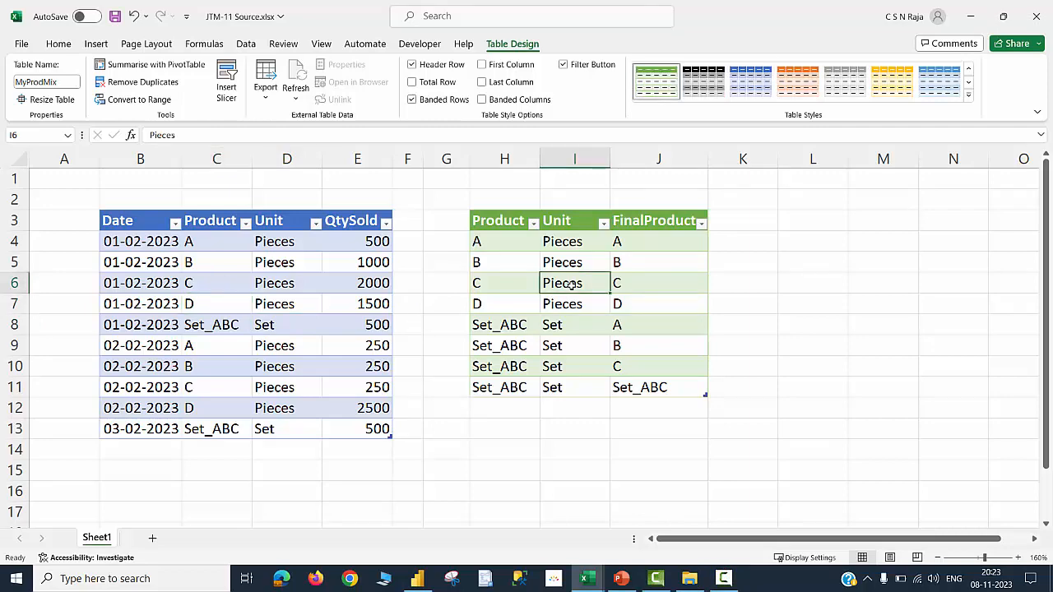
Step: Switch to Power BI Desktop and finish the measure Qty_Ind = SUM(Invoice[QtySold])
key(alt+Tab)
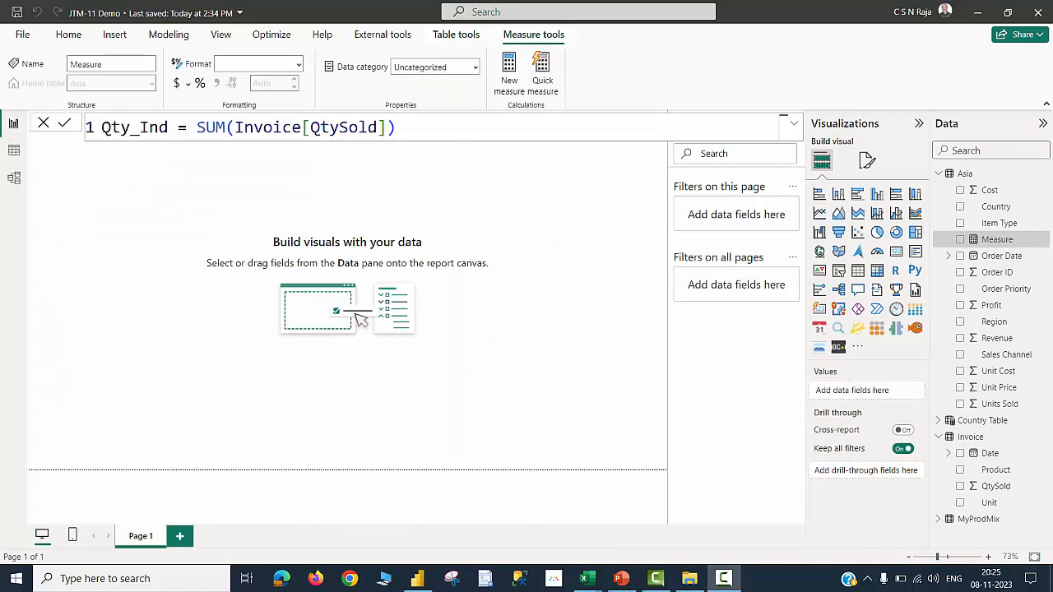
click(425, 131)
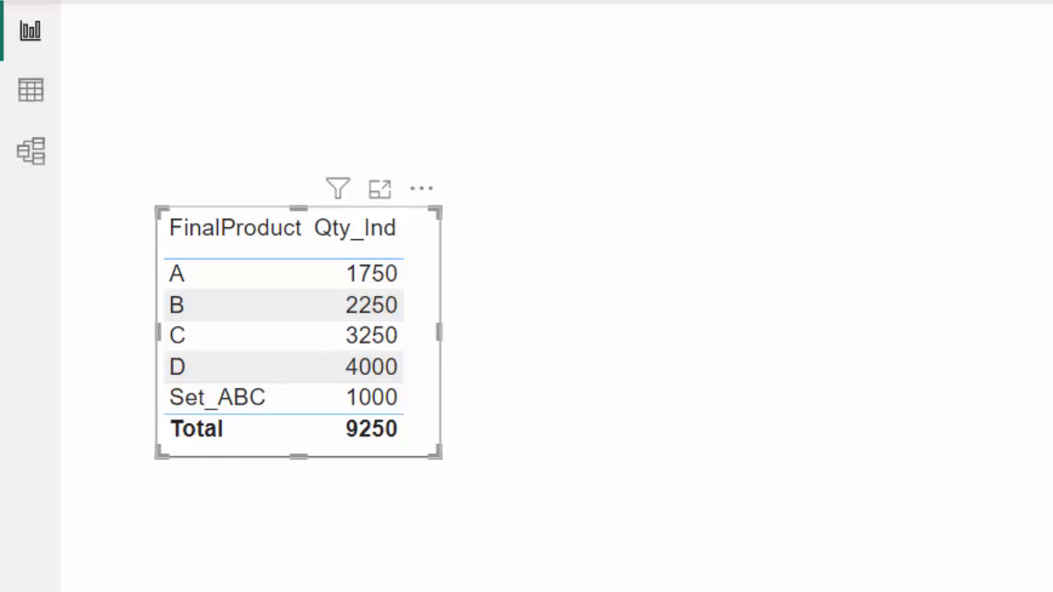
Step: Deselect the FinalProduct and Qty_Ind table visual and take a screen capture of it
click(672, 463)
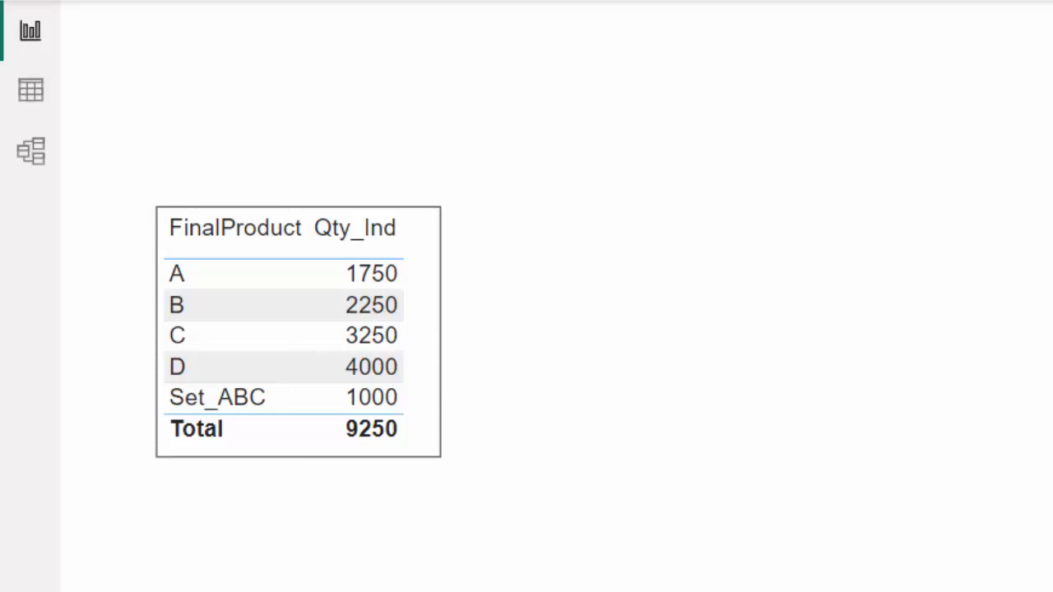
drag(139, 191, 452, 468)
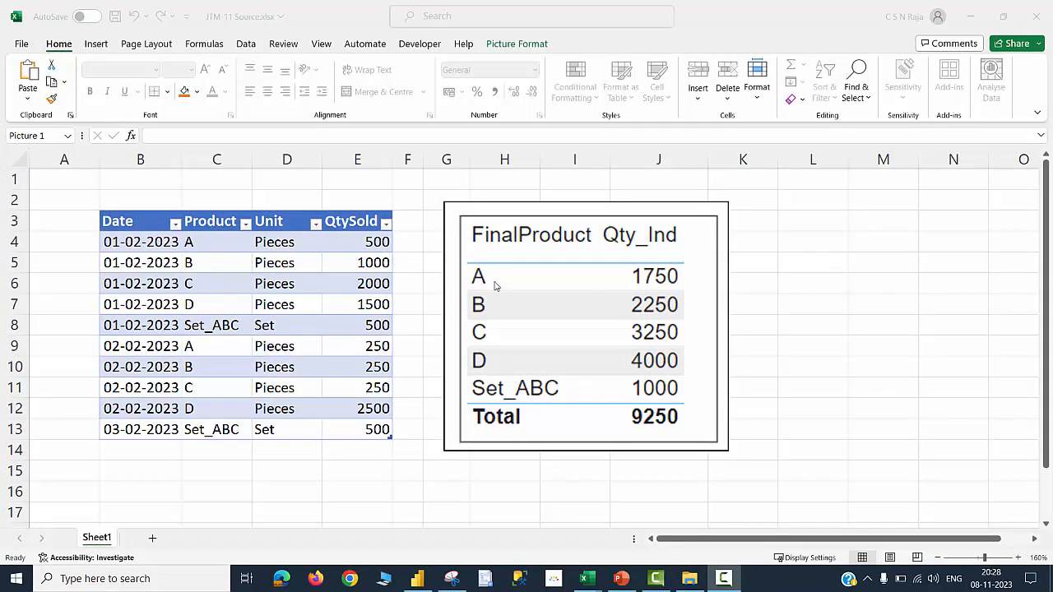
Step: Highlight in yellow the two QtySold cells for product A, E4 and E9, in the Invoice table
click(215, 245)
click(215, 244)
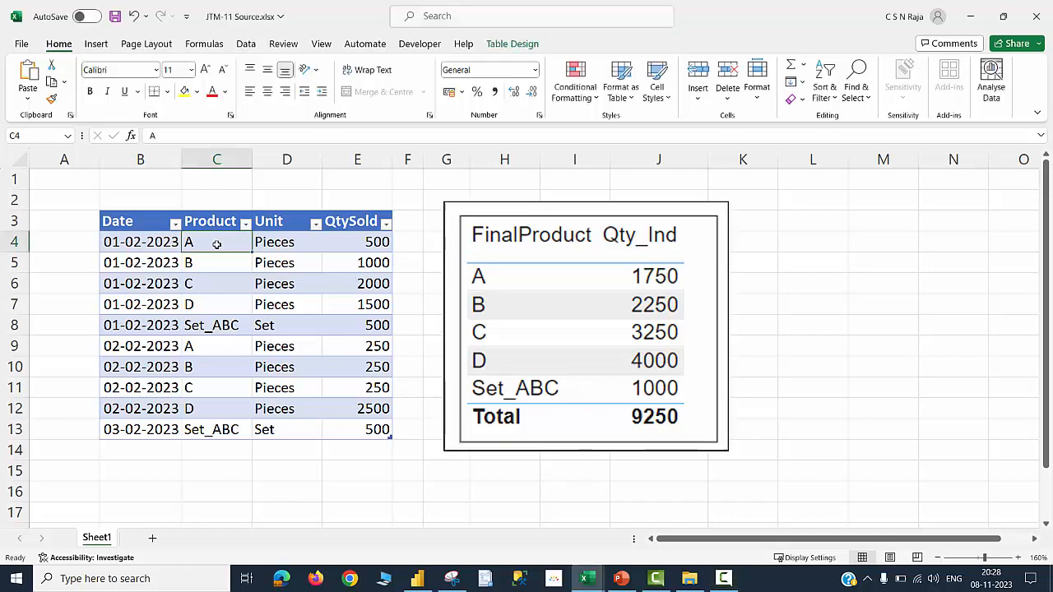
click(346, 241)
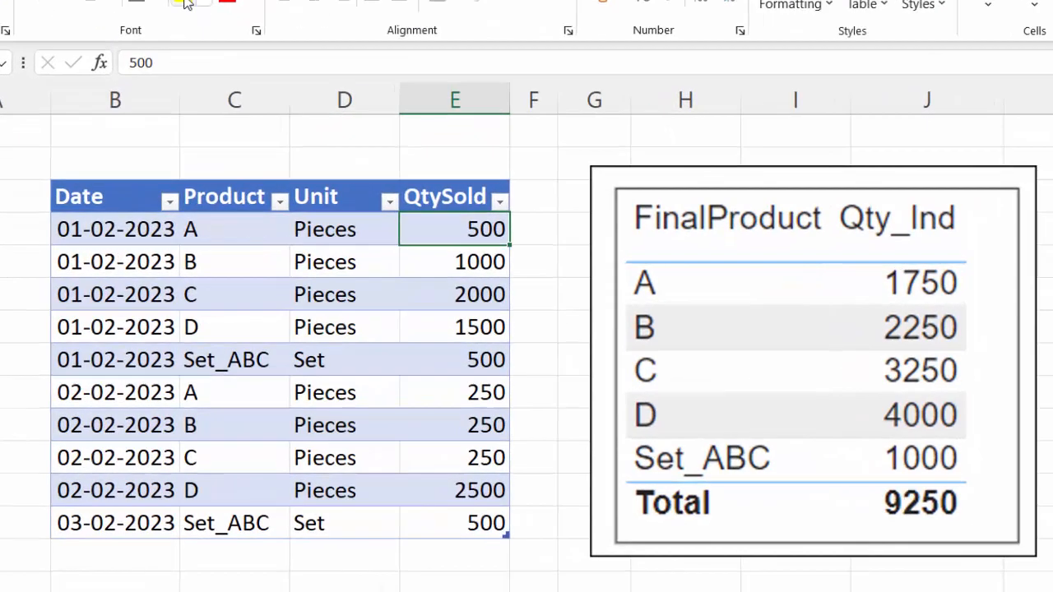
click(184, 19)
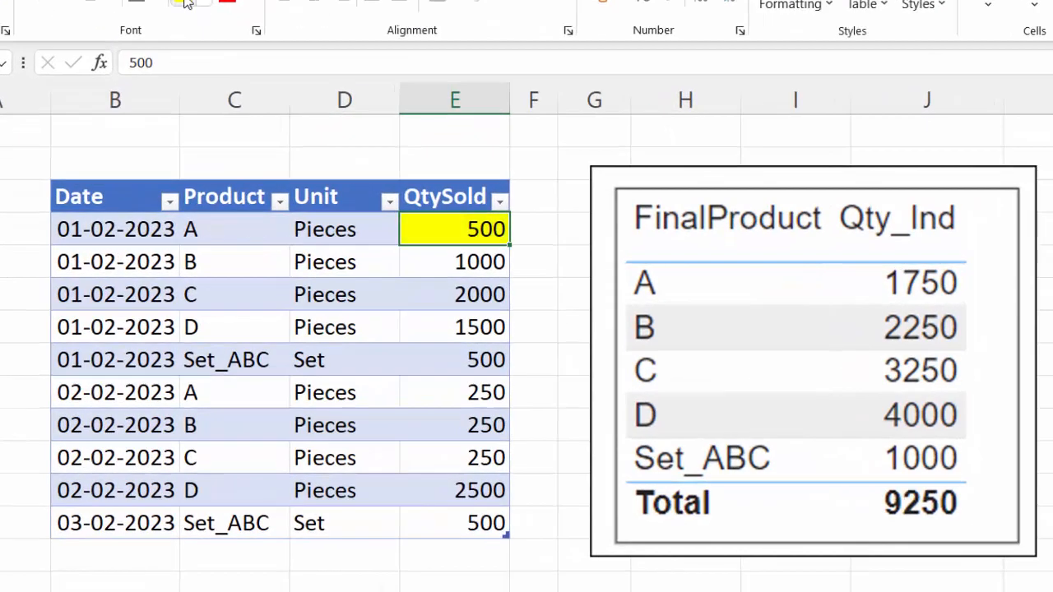
click(218, 394)
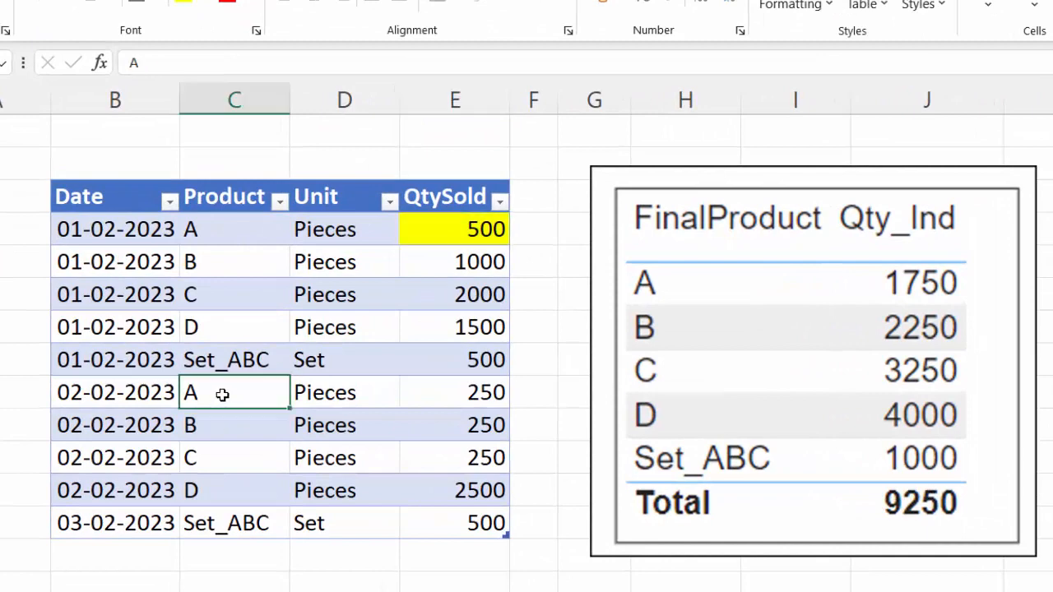
click(431, 393)
click(190, 1)
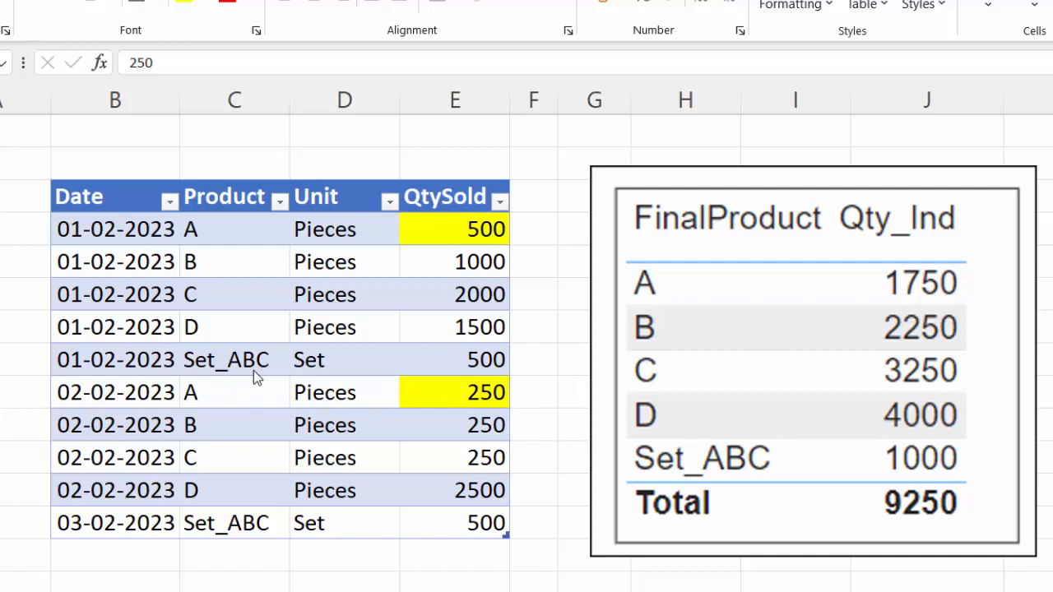
Step: Check the QtySold values of the two Set_ABC rows in the Invoice table
click(436, 360)
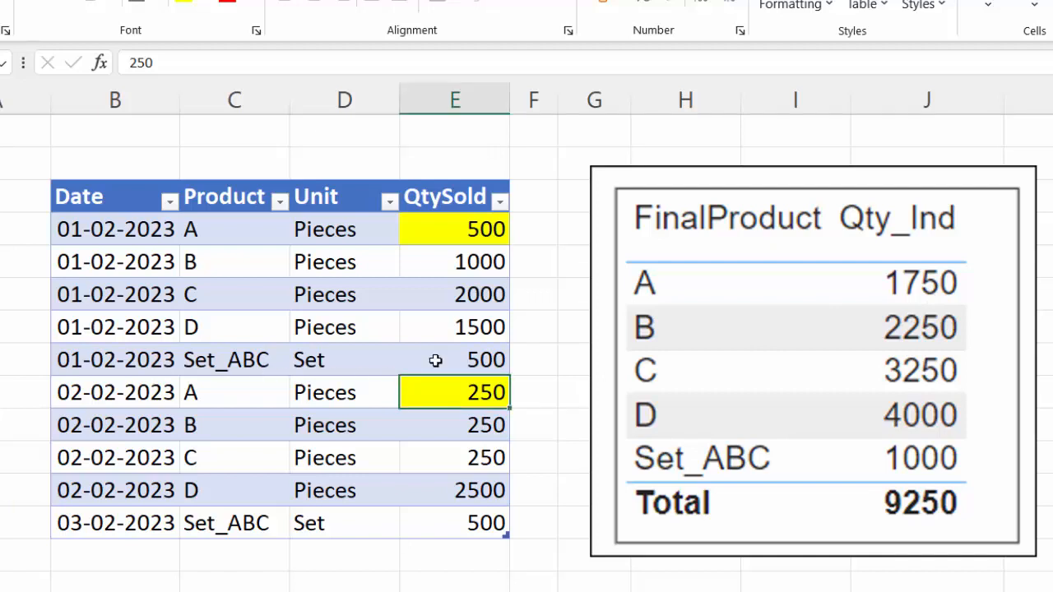
click(435, 360)
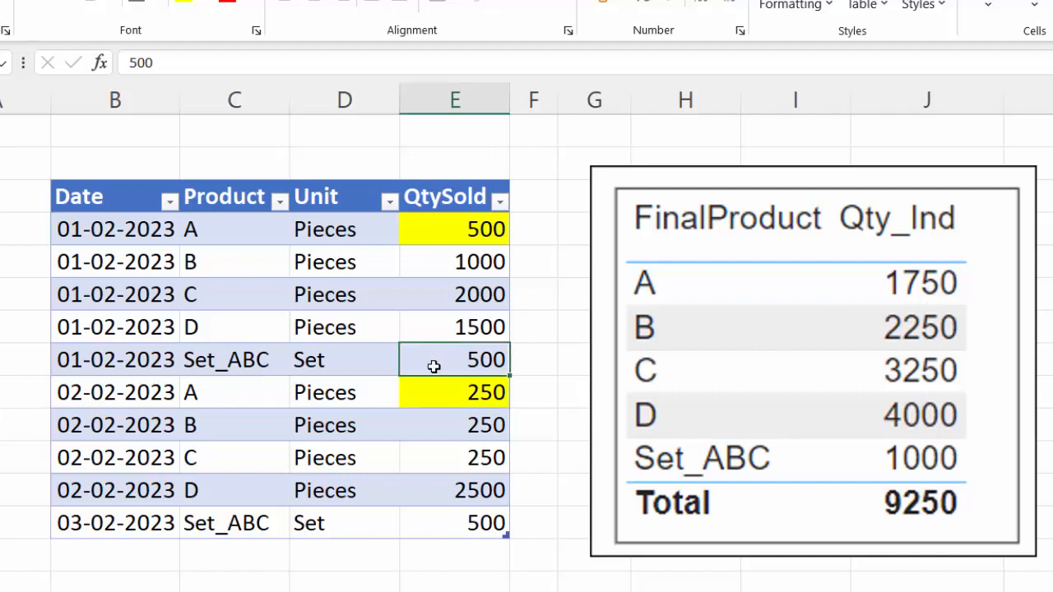
click(456, 524)
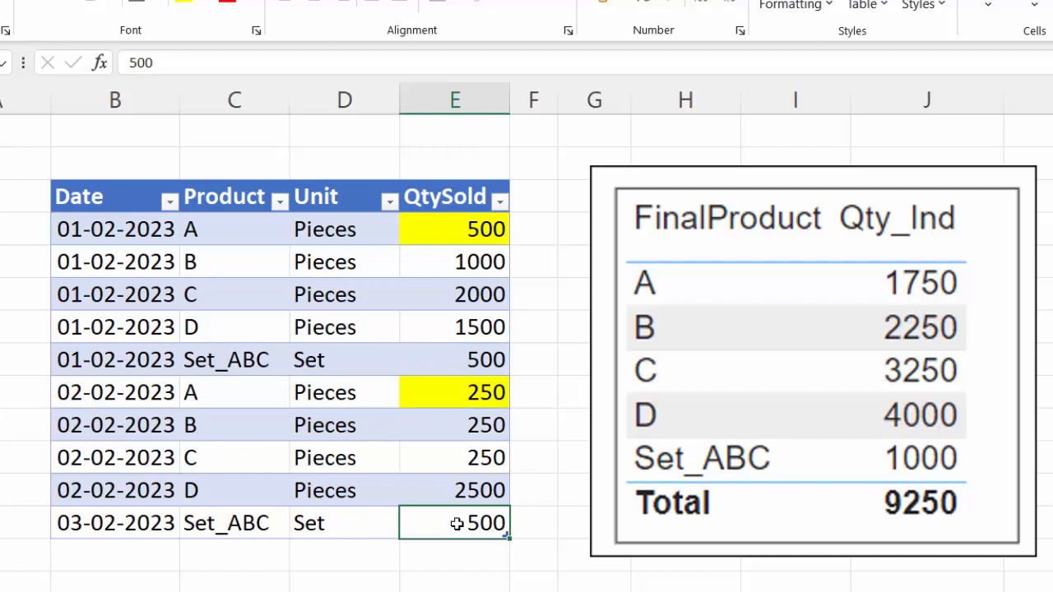
click(453, 356)
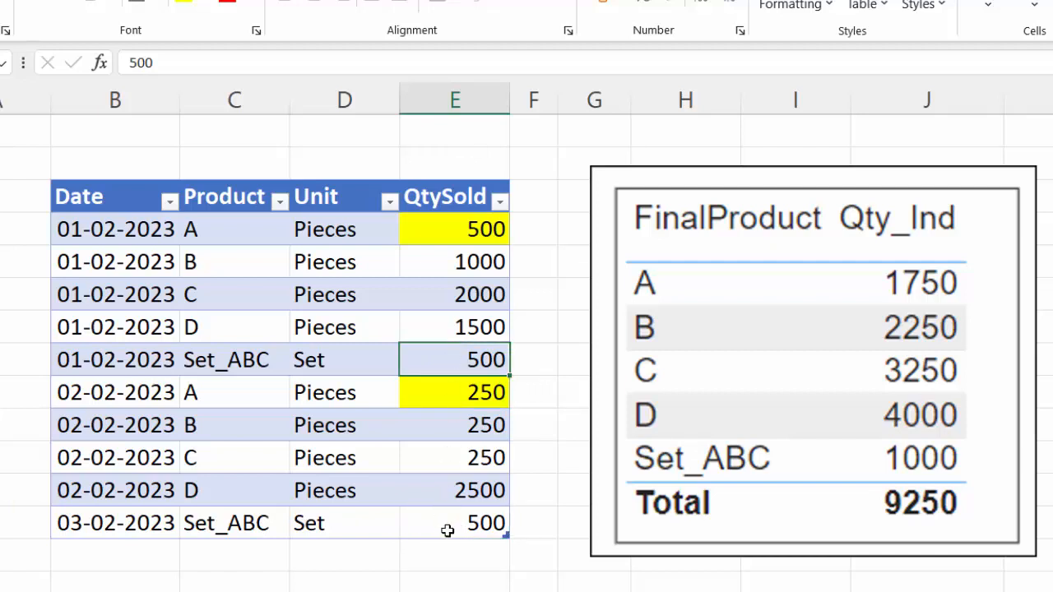
click(448, 531)
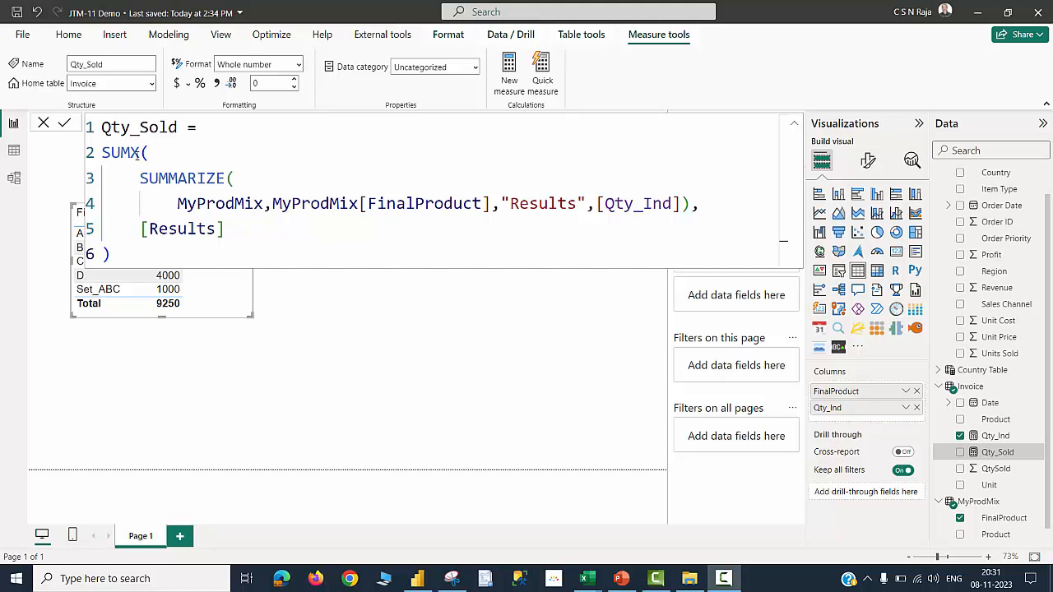
Step: Commit the Qty_Sold measure applying SUMX to [Results] over MyProdMix summarized by FinalProduct with [Qty_Ind], and return to the table visual
click(163, 256)
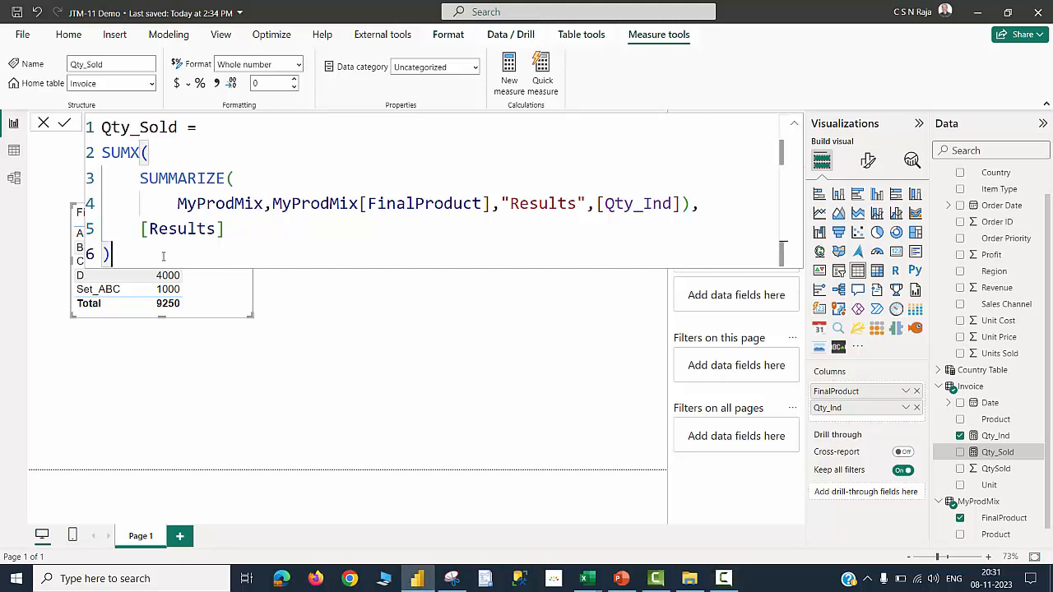
key(Return)
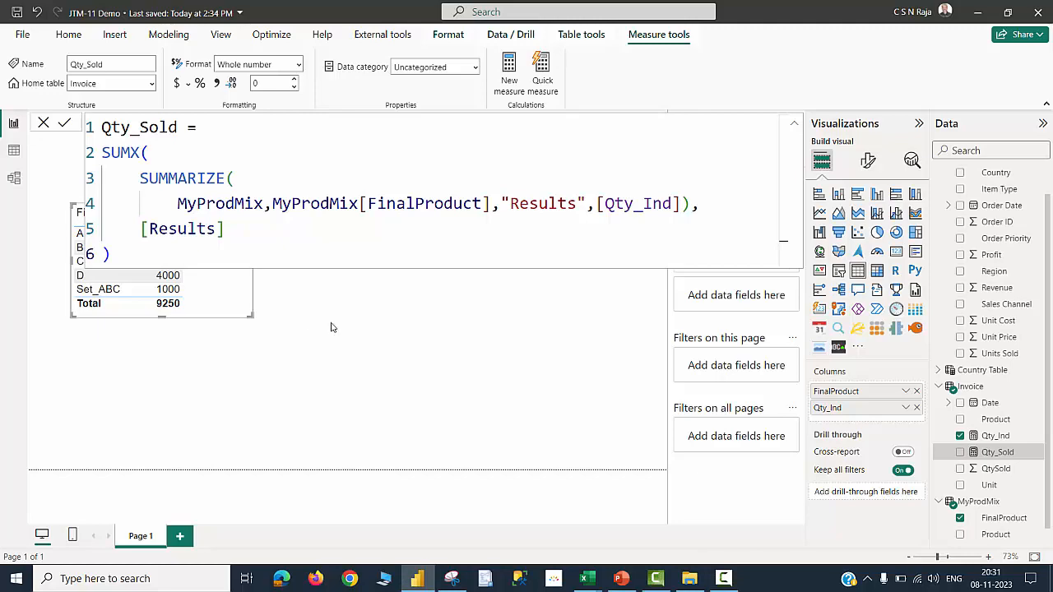
click(297, 315)
click(250, 312)
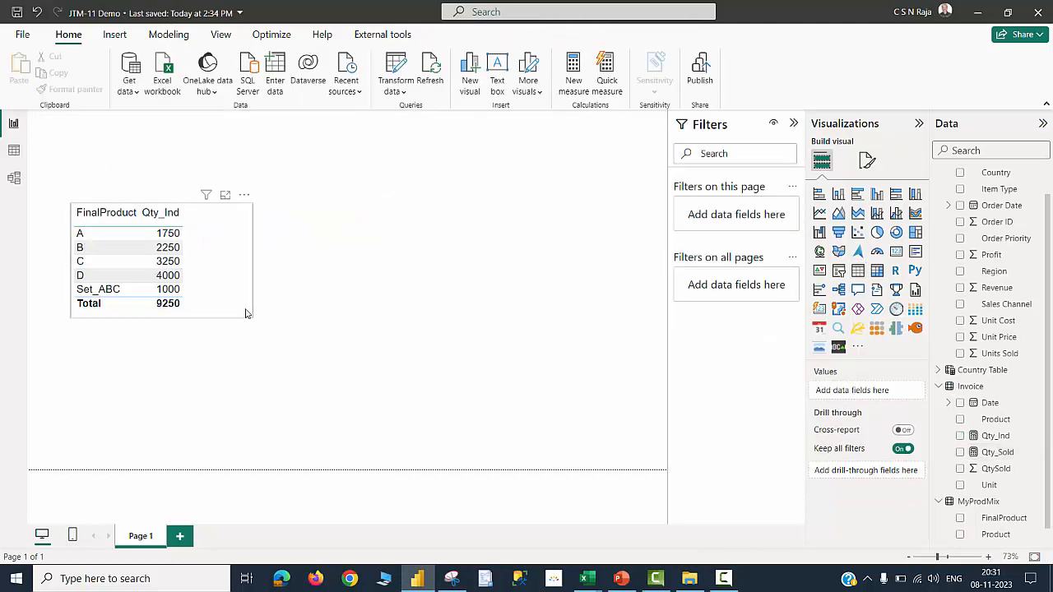
Step: Add the Qty_Sold measure to the FinalProduct and Qty_Ind table visual and review the measure's formula
click(959, 453)
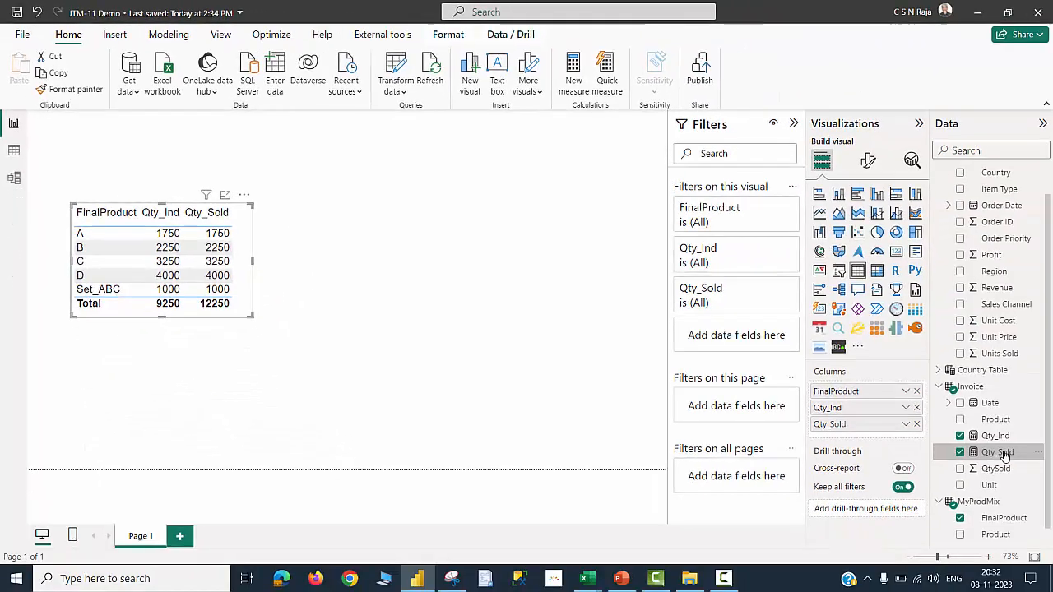
click(999, 452)
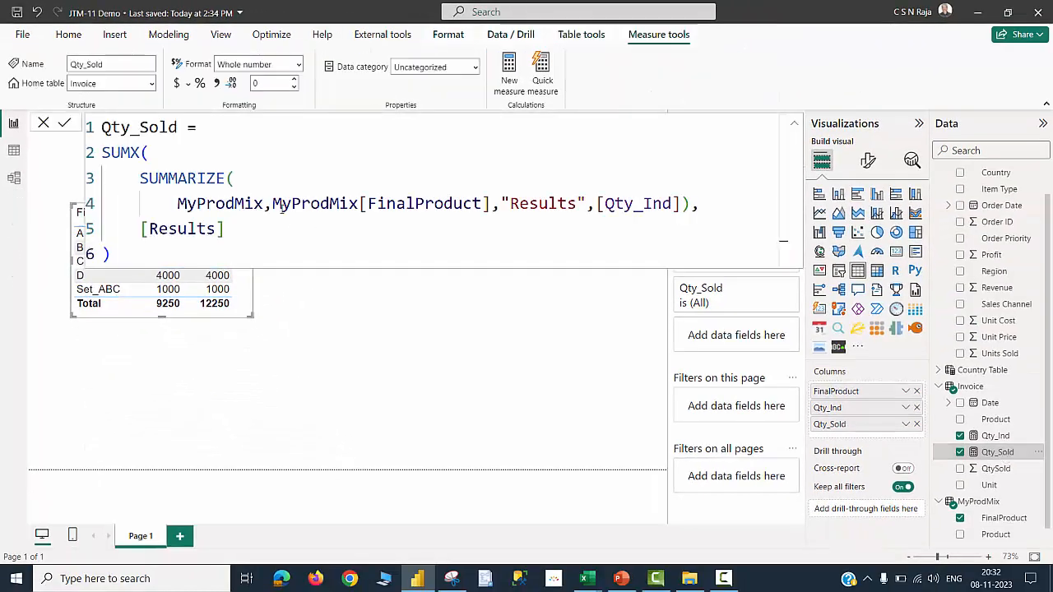
click(327, 346)
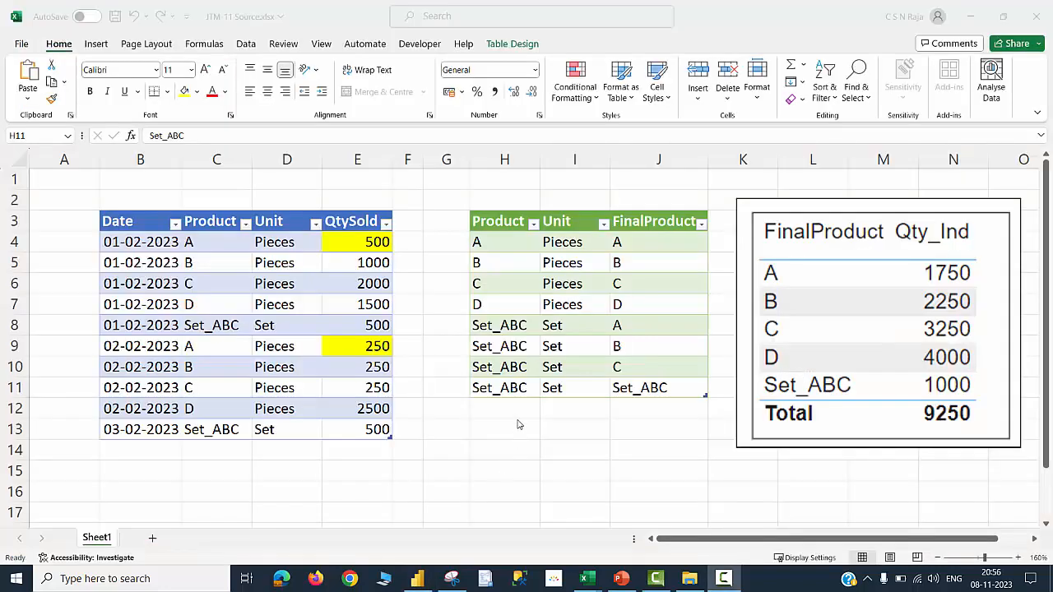
Step: Delete row 11, mapping Set_ABC to FinalProduct Set_ABC, from the product mix table in the Excel source, and switch back to Power BI
click(516, 391)
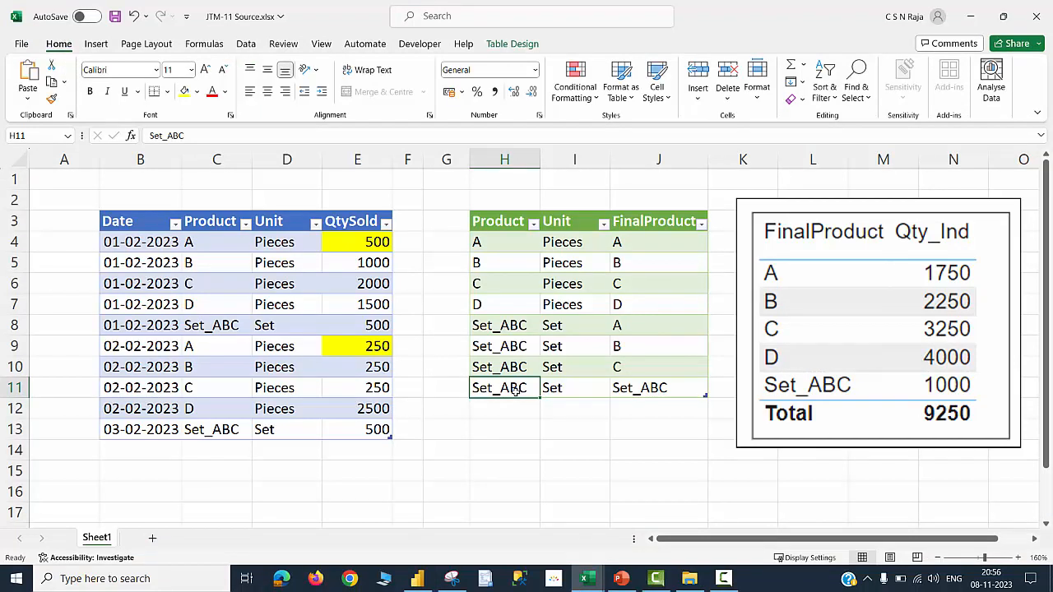
key(shift+Right)
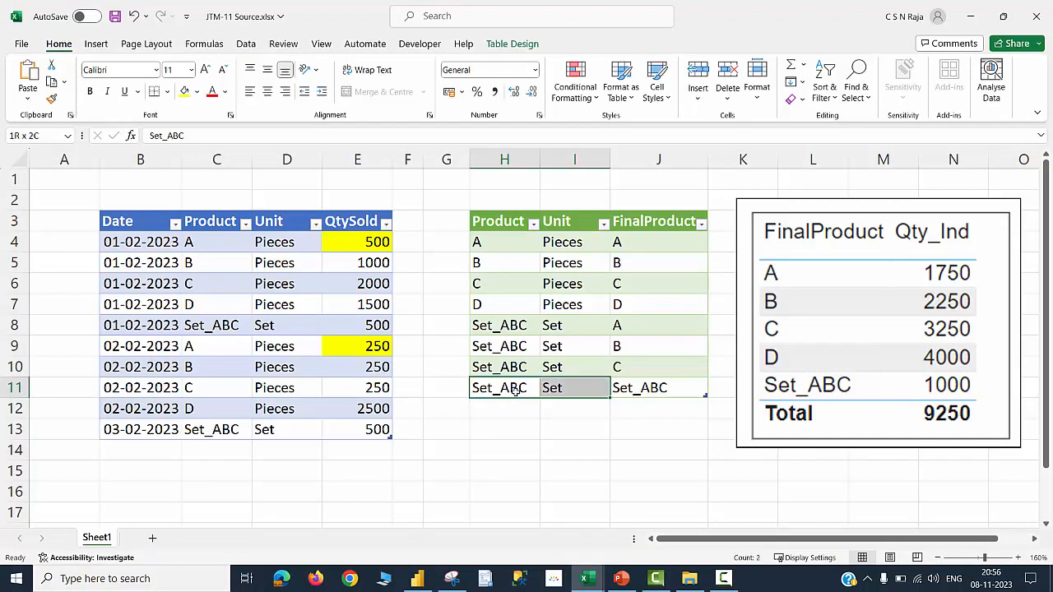
key(shift+Right)
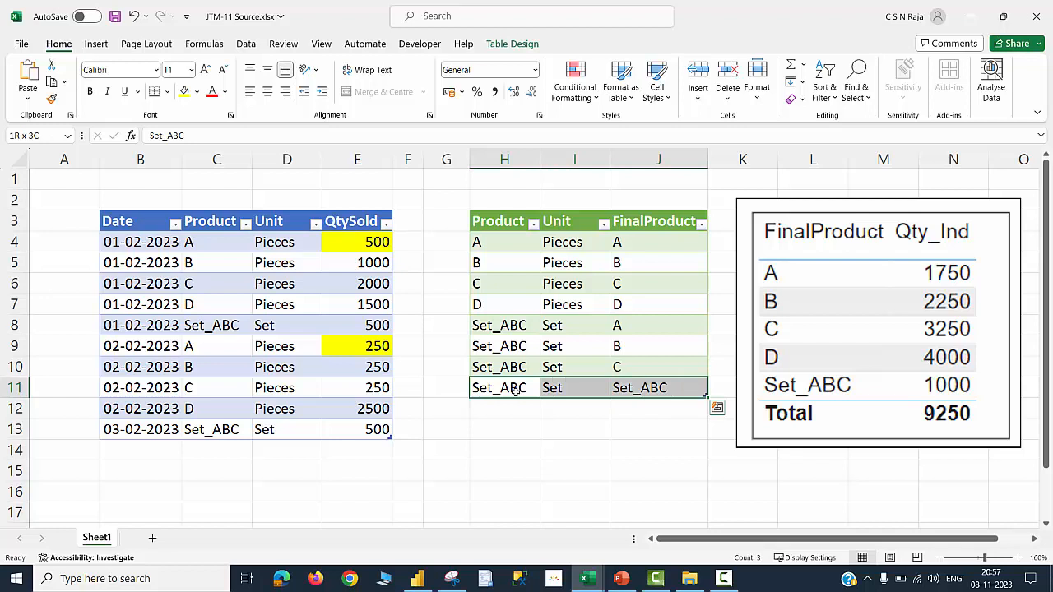
key(ctrl+minus)
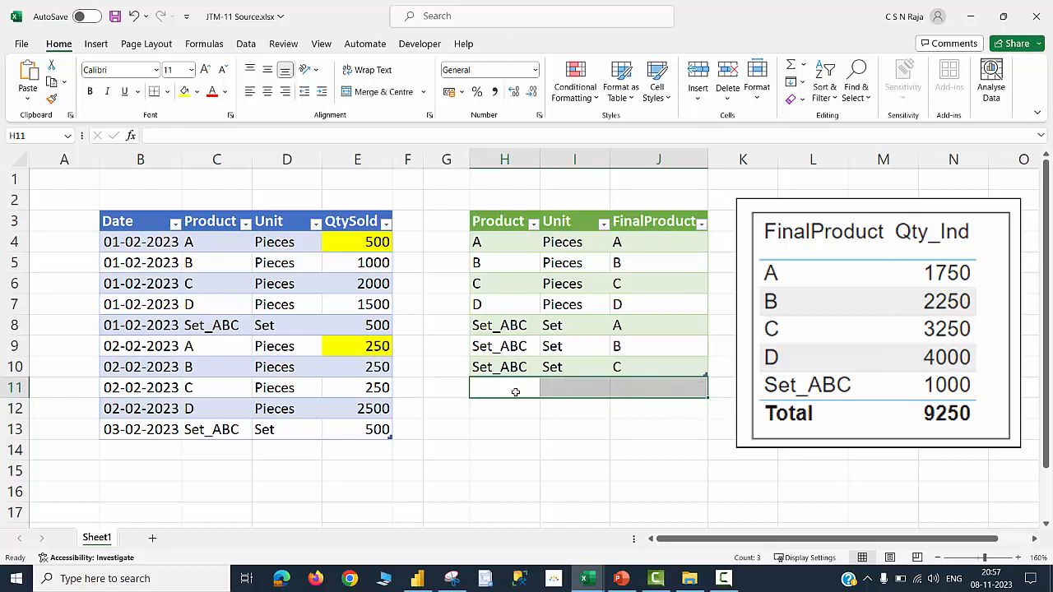
click(513, 304)
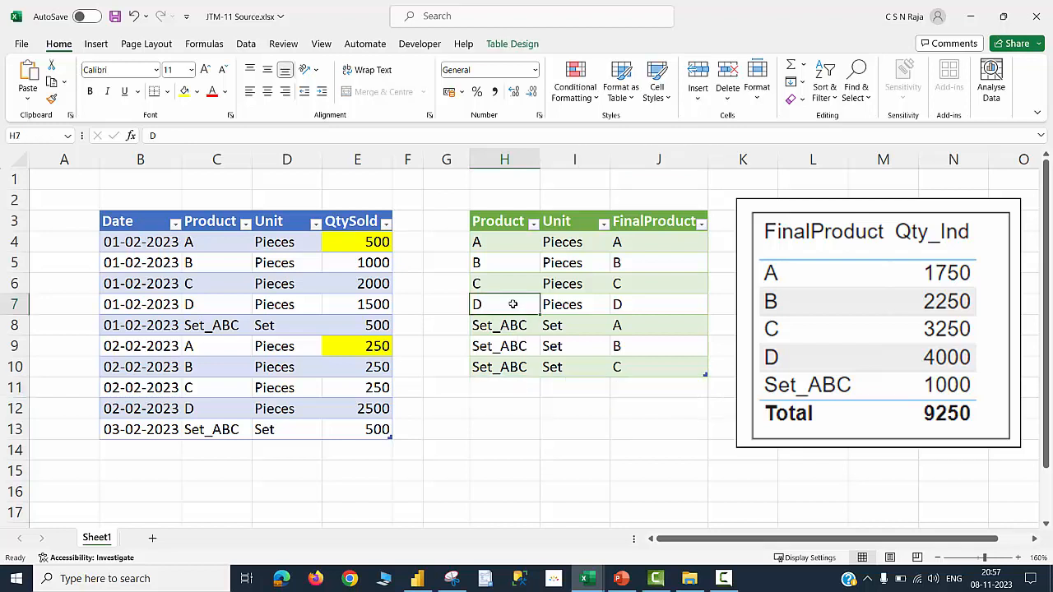
click(417, 580)
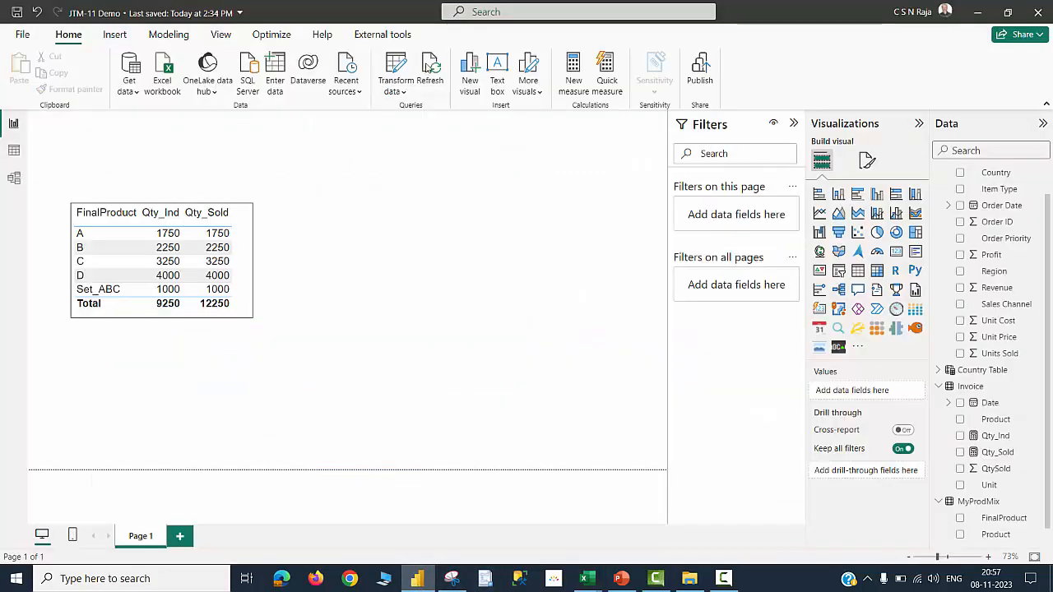